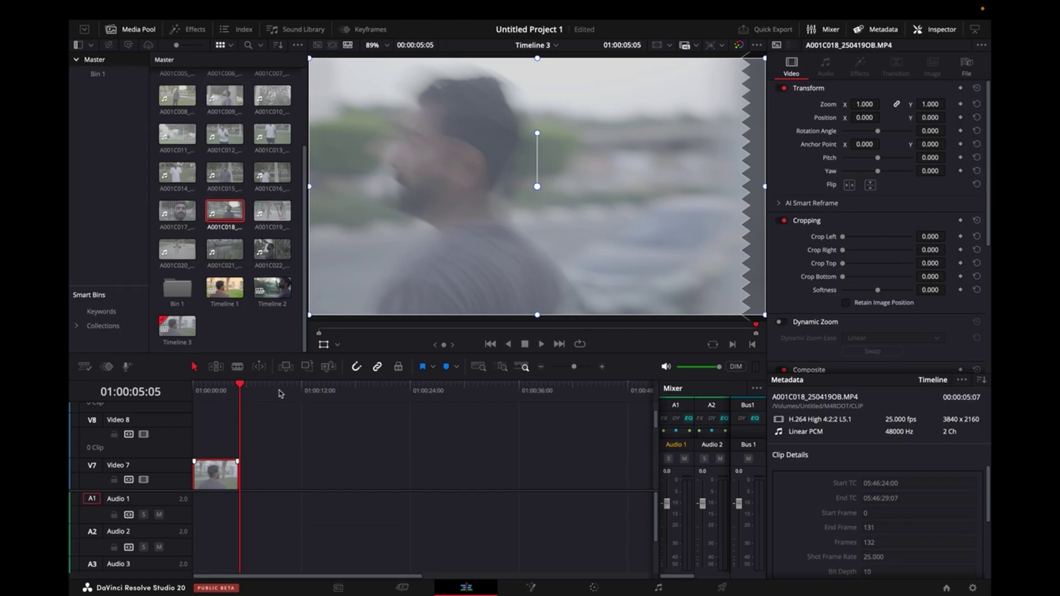
Slow the A001C018 clip on Video 7 to 6 fps (25% speed) and play it back.
{"action": "left_click_drag", "start_coordinate": [242, 390], "coordinate": [154, 392]}
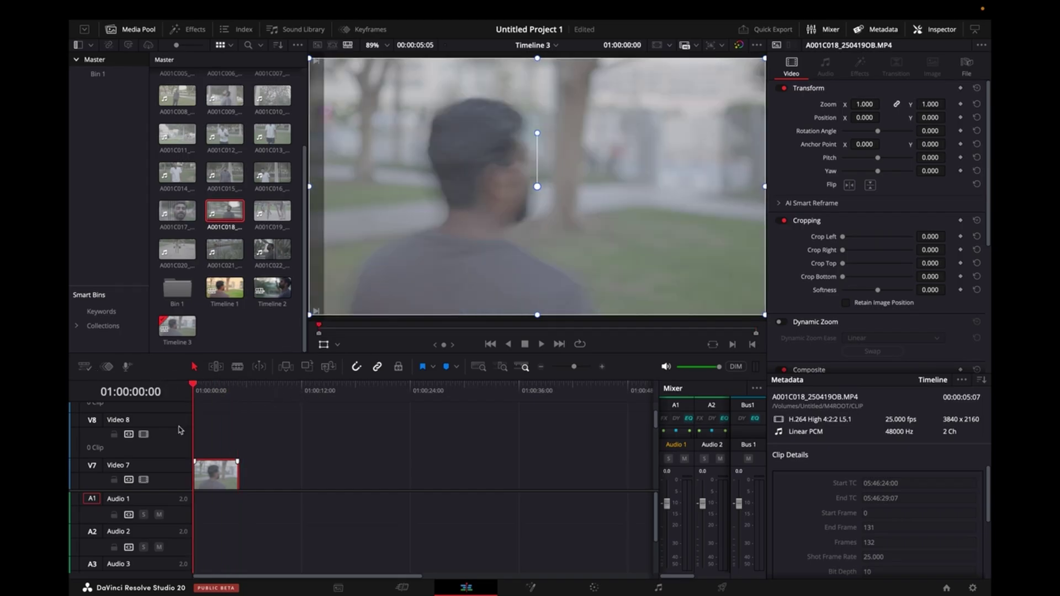
{"action": "right_click", "coordinate": [219, 473]}
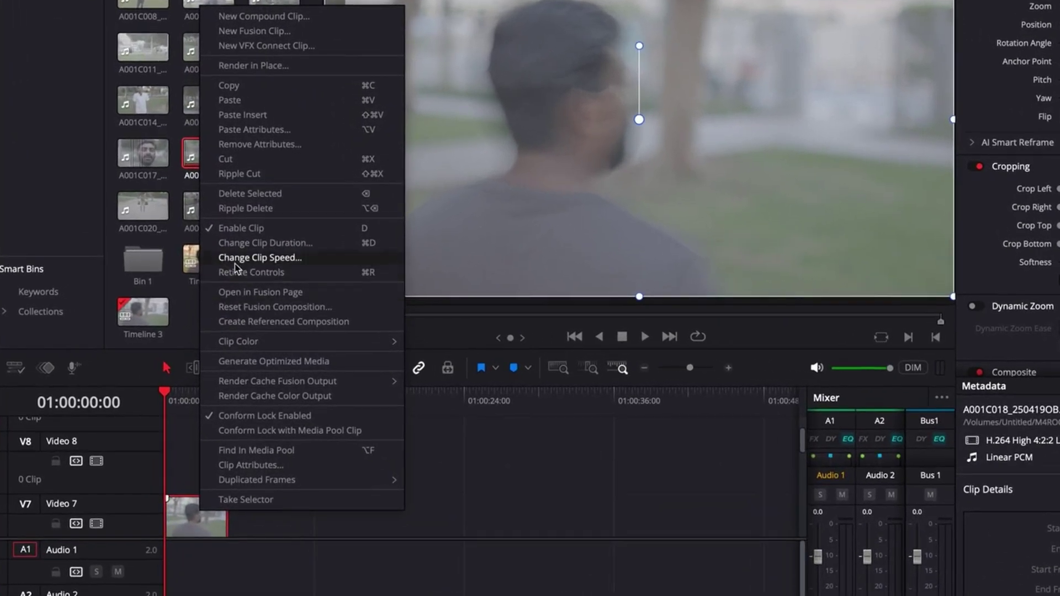
{"action": "left_click", "coordinate": [249, 257]}
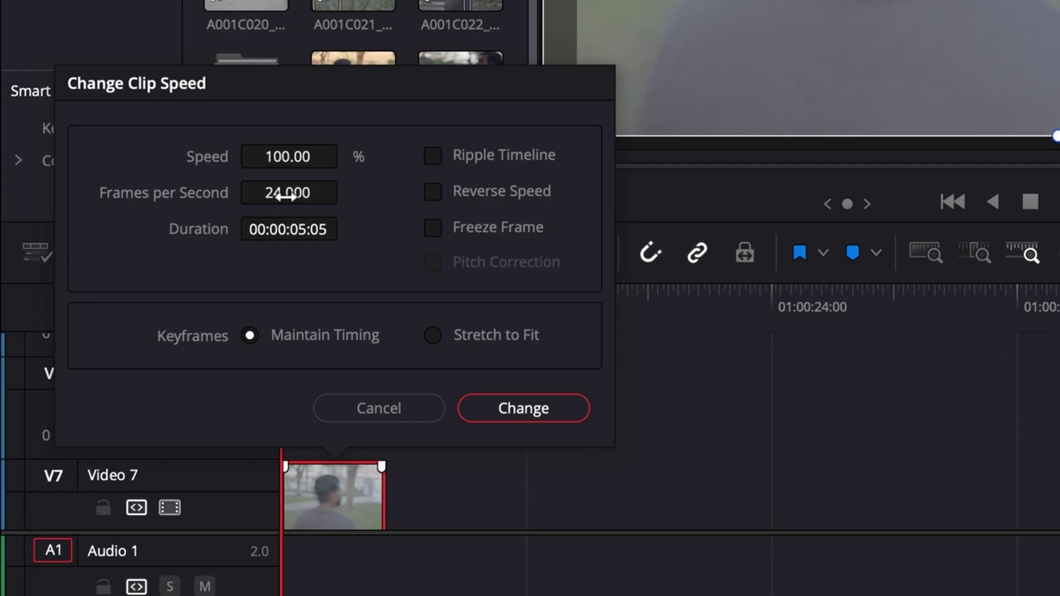
{"action": "left_click_drag", "start_coordinate": [215, 279], "coordinate": [203, 281]}
{"action": "left_click_drag", "start_coordinate": [271, 200], "coordinate": [258, 195]}
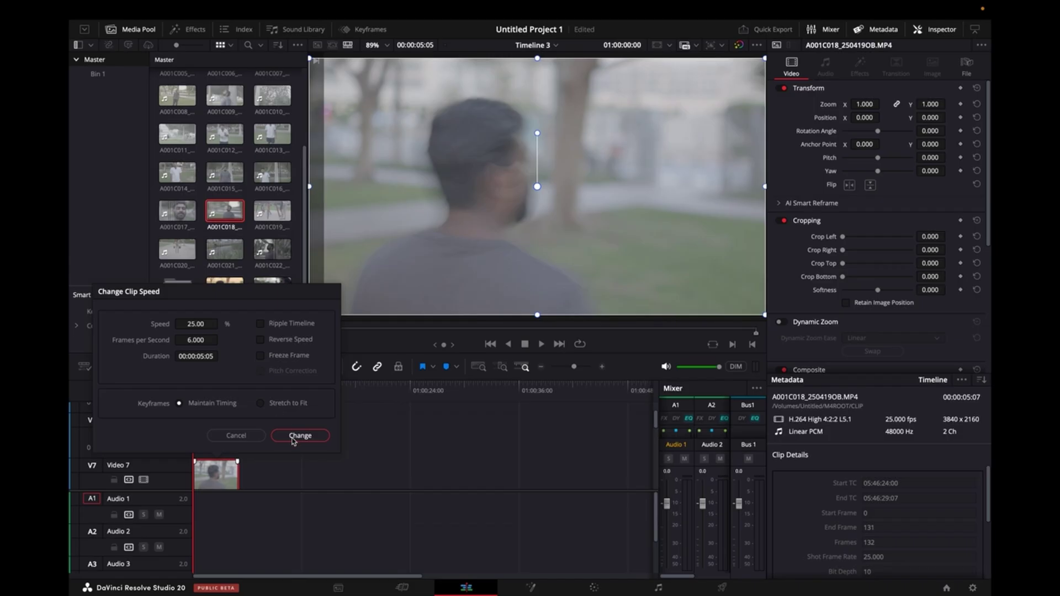
{"action": "left_click", "coordinate": [294, 436]}
{"action": "key", "text": "space"}
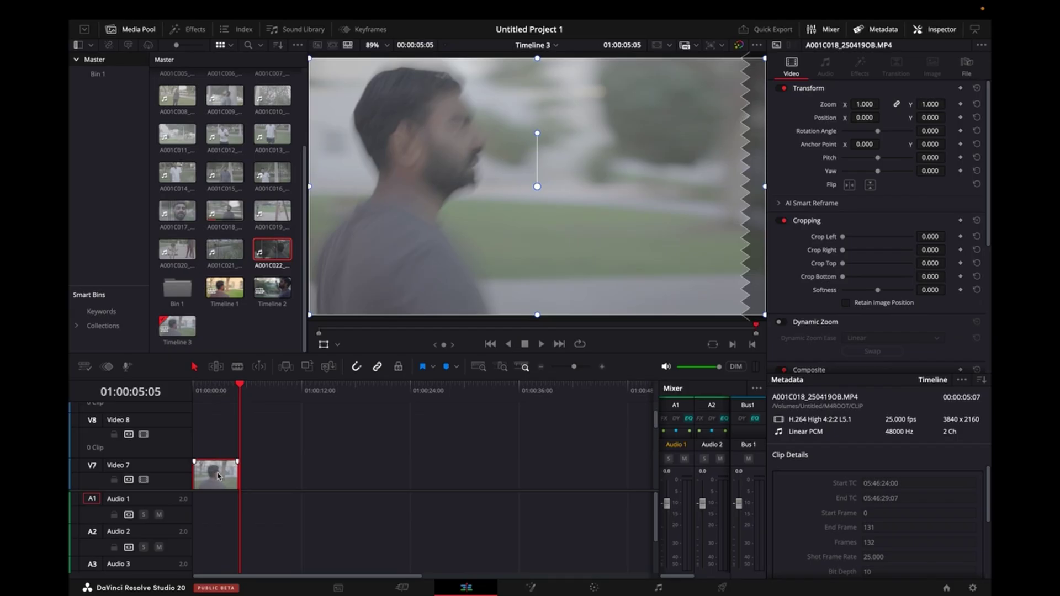
Place the A001C022 shot on Video 7 after the first clip and preview it.
{"action": "double_click", "coordinate": [271, 258]}
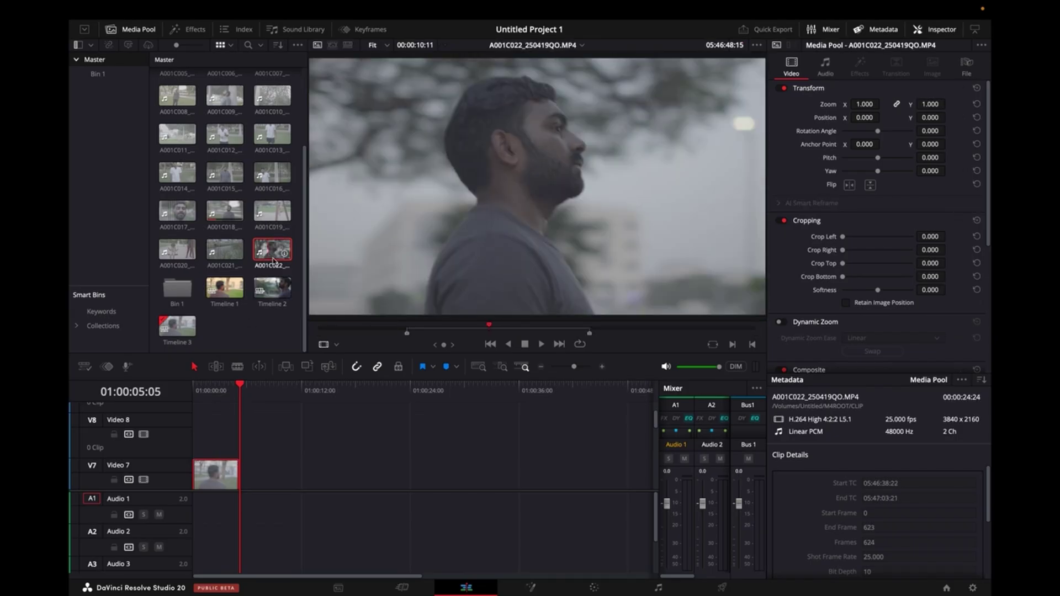
{"action": "left_click_drag", "start_coordinate": [524, 308], "coordinate": [244, 479]}
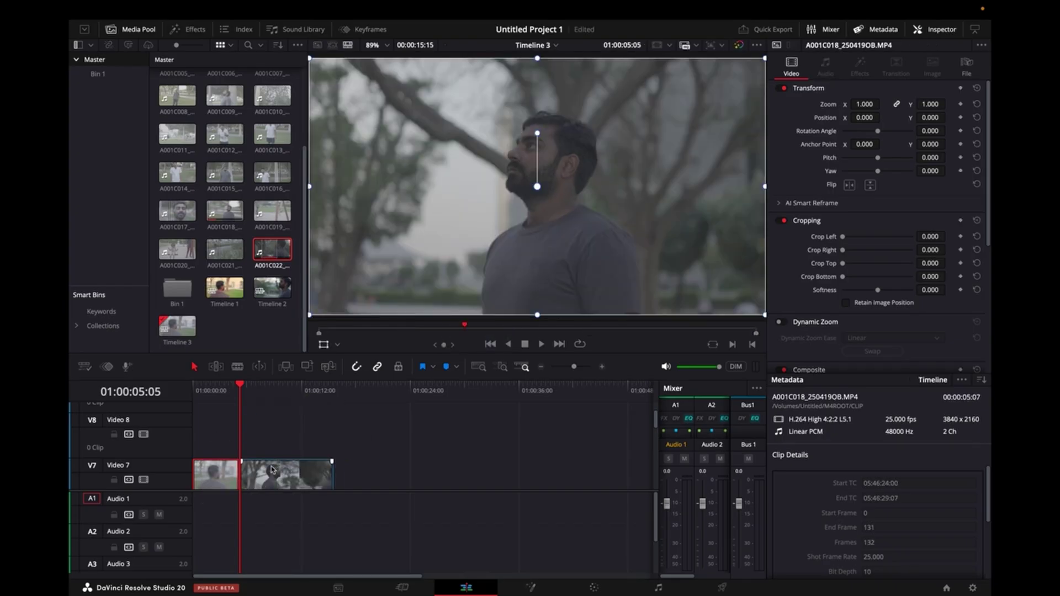
{"action": "key", "text": "space"}
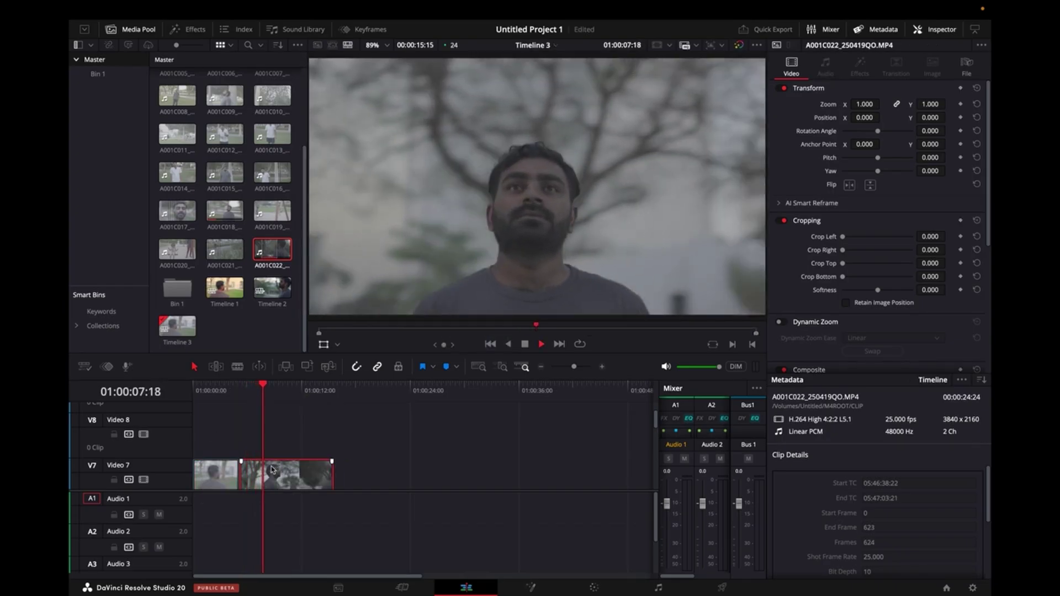
{"action": "key", "text": "space"}
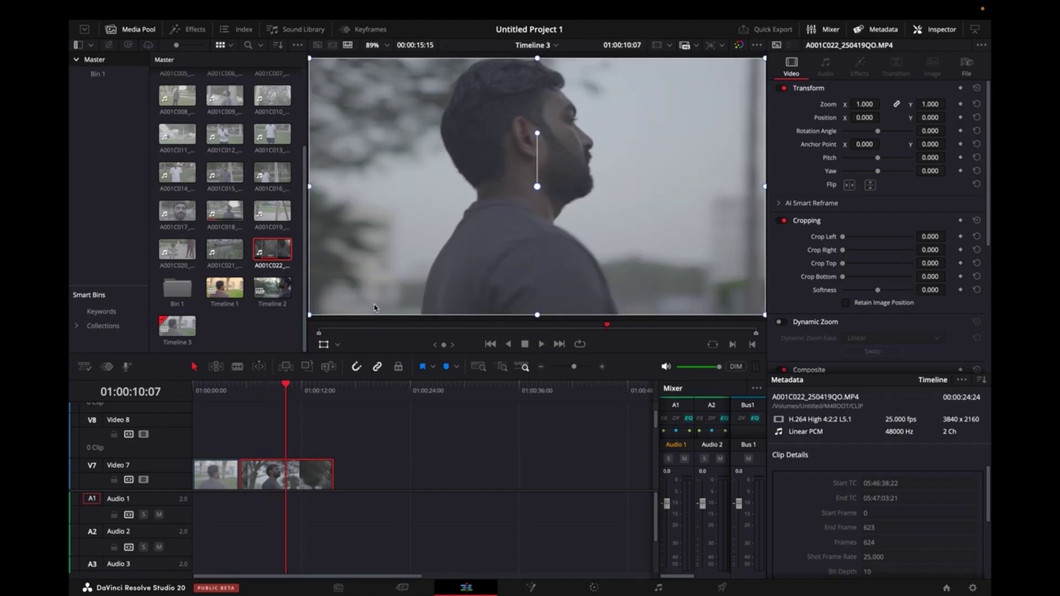
{"action": "key", "text": "shift+Left"}
{"action": "key", "text": "shift+Left"}
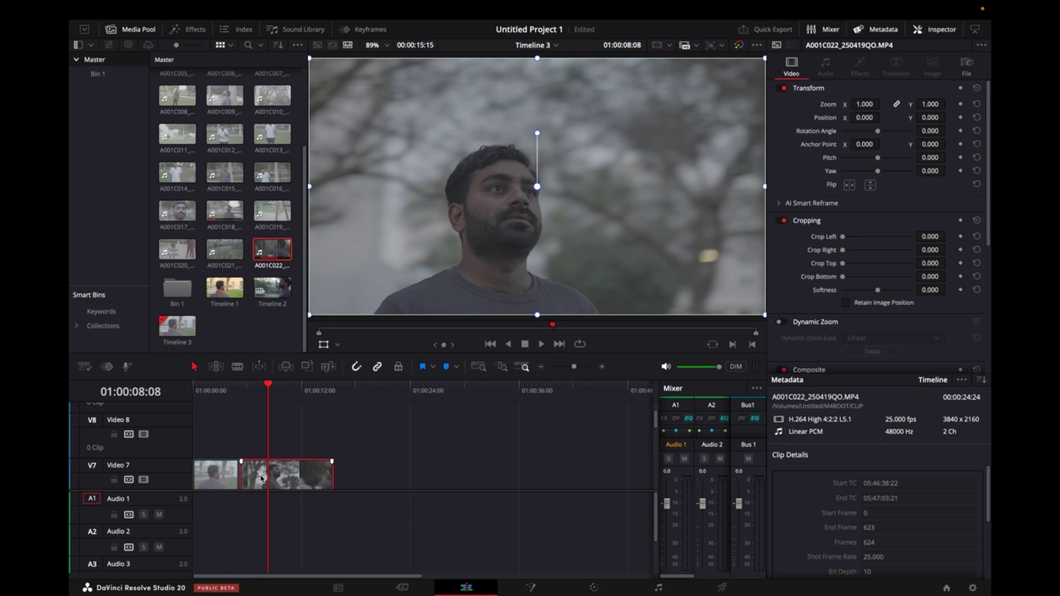
Slow A001C022 to 6 fps (25% speed), play it back, and return to 01:00:08:03.
{"action": "right_click", "coordinate": [262, 479]}
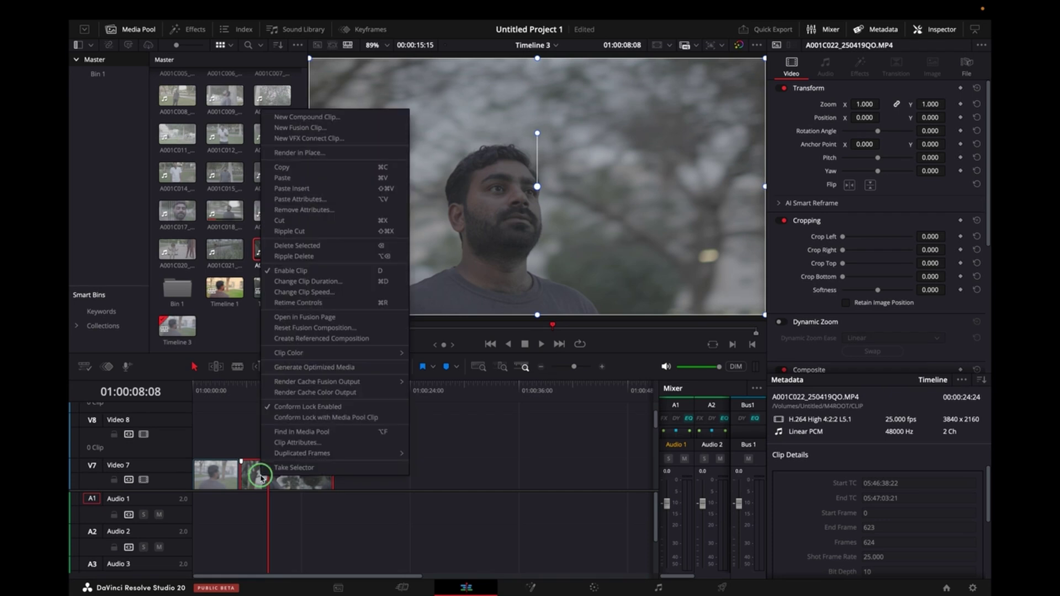
{"action": "left_click", "coordinate": [333, 298]}
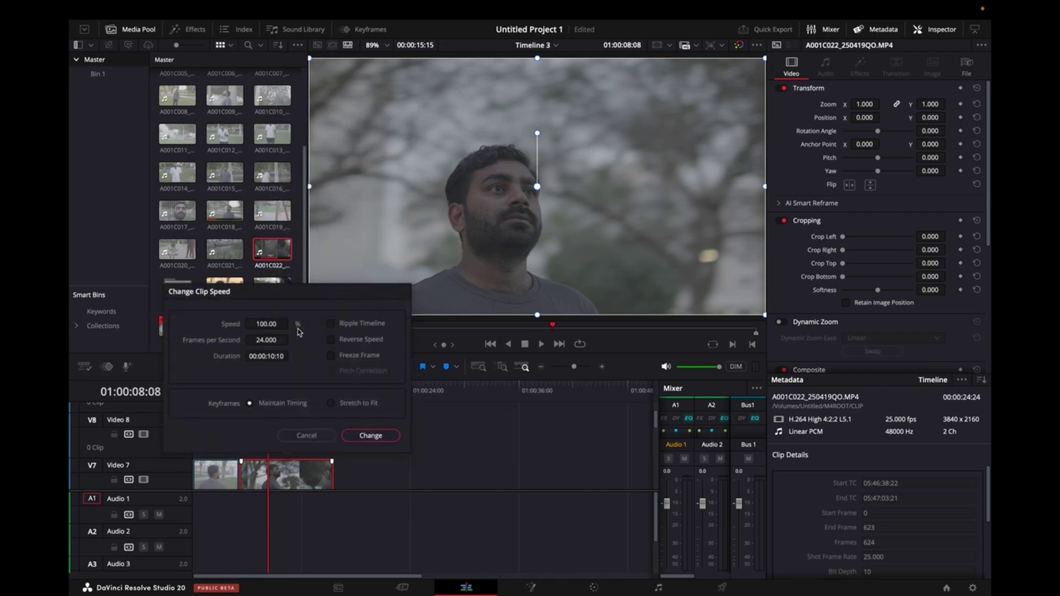
{"action": "left_click_drag", "start_coordinate": [264, 341], "coordinate": [255, 340]}
{"action": "left_click", "coordinate": [356, 436]}
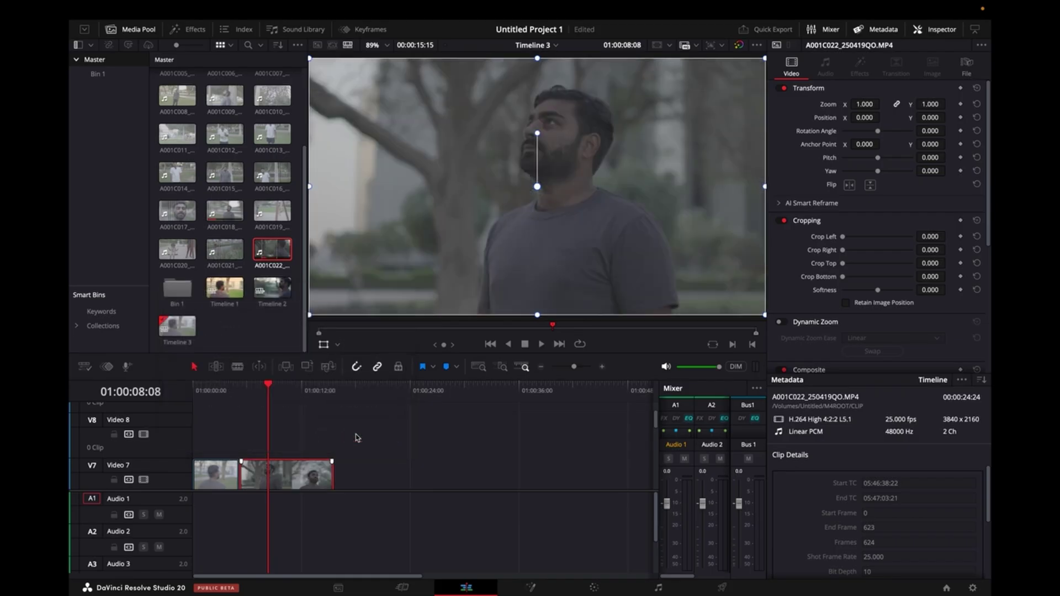
{"action": "key", "text": "space"}
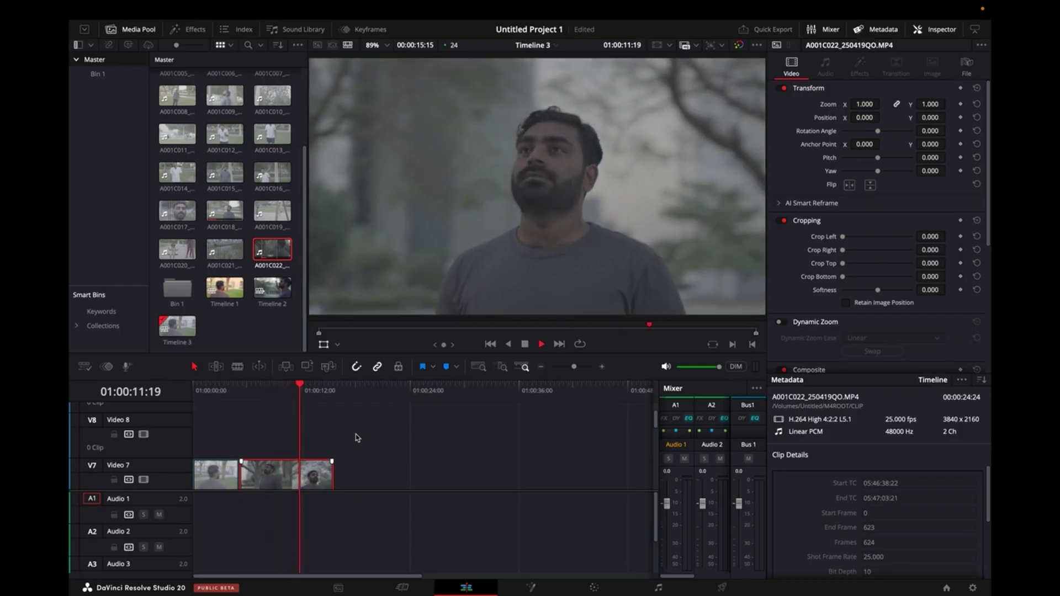
{"action": "key", "text": "space"}
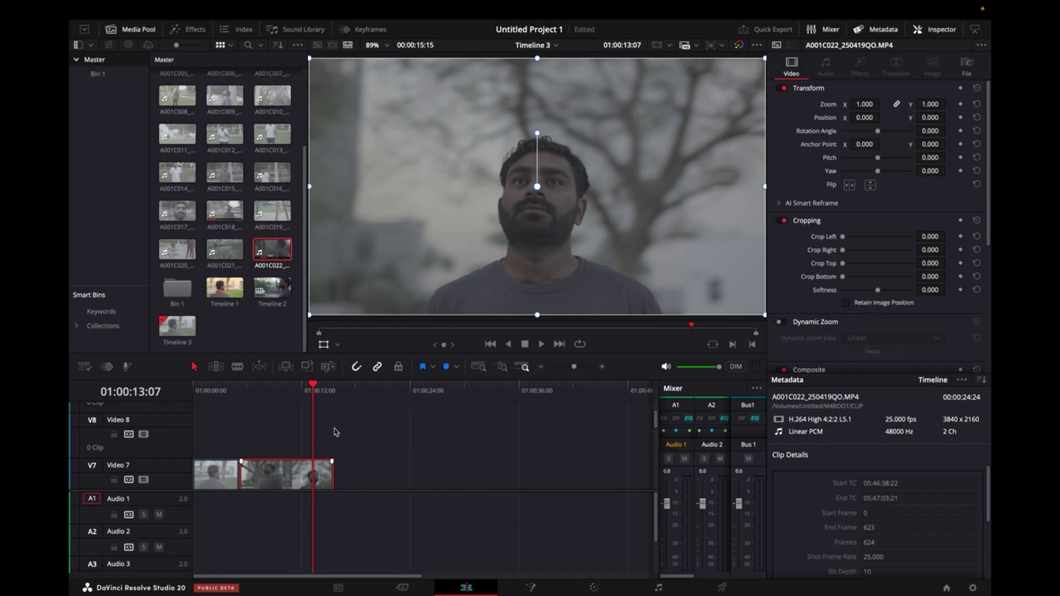
{"action": "left_click", "coordinate": [267, 393]}
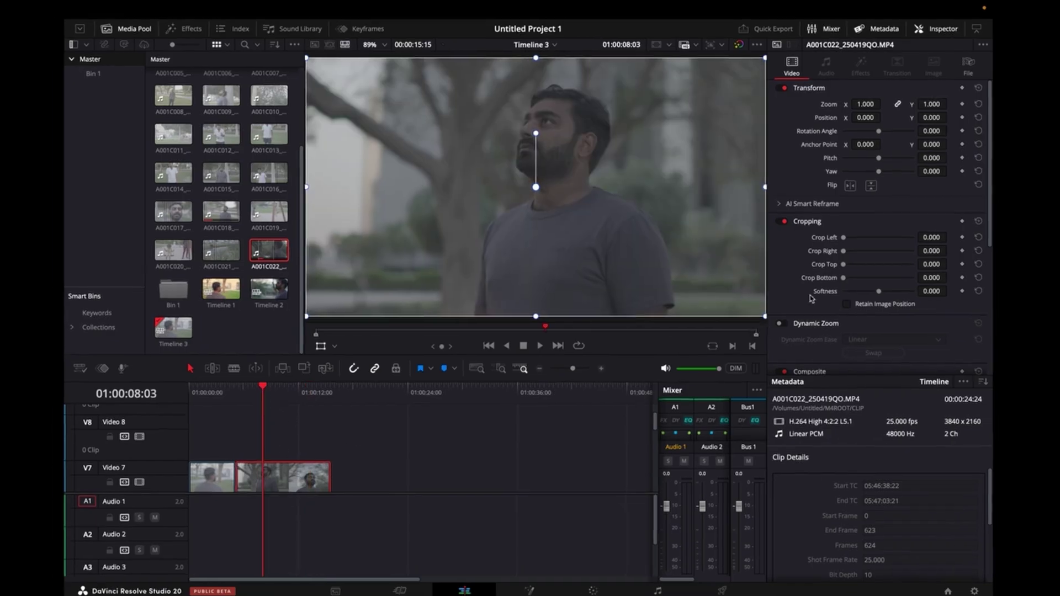
Give A001C022 Optical Flow retiming, Enhanced Better estimation, Fill scaling and the Smoother resize filter.
{"action": "scroll", "coordinate": [861, 274], "scroll_direction": "down", "scroll_amount": 6}
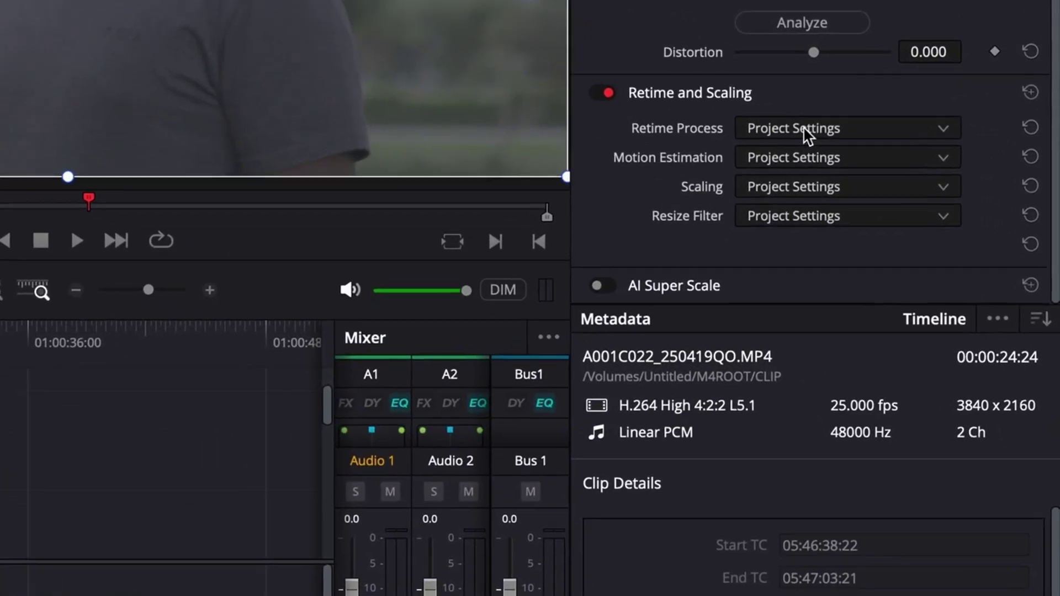
{"action": "left_click", "coordinate": [895, 313]}
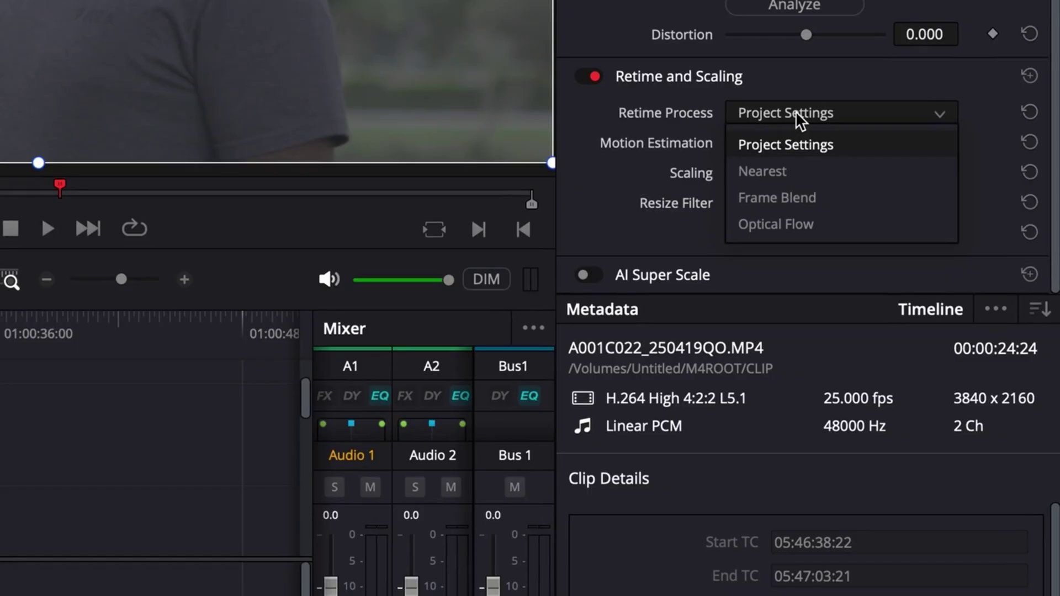
{"action": "left_click", "coordinate": [790, 224]}
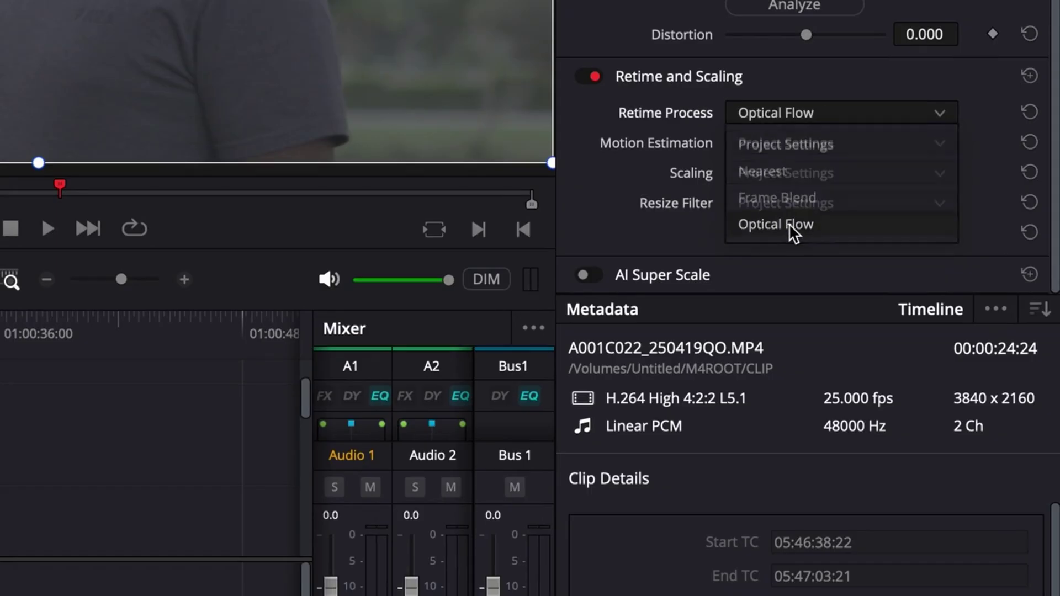
{"action": "left_click", "coordinate": [779, 145]}
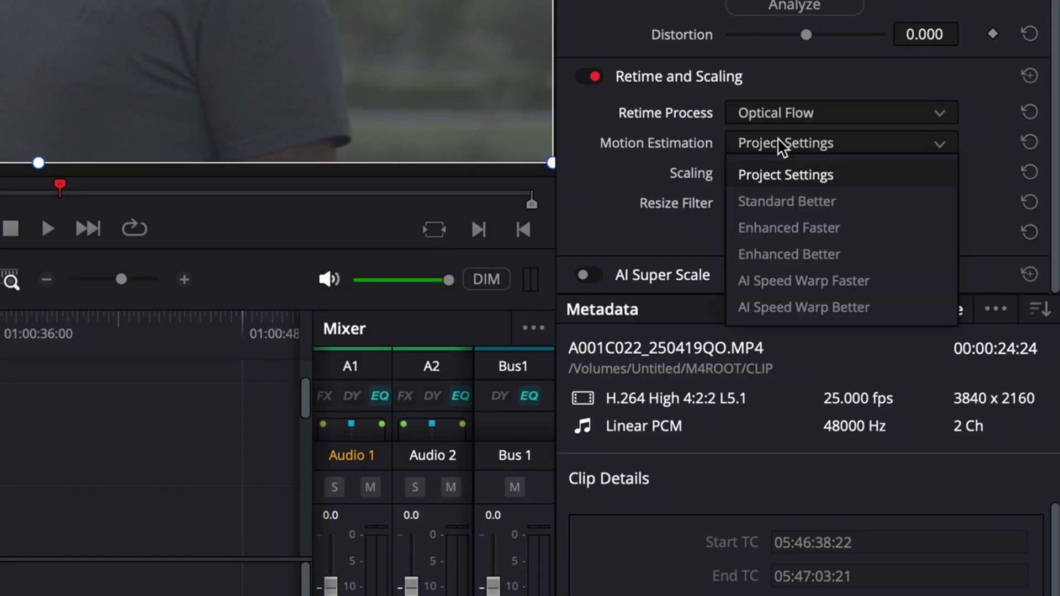
{"action": "left_click", "coordinate": [785, 253]}
{"action": "left_click", "coordinate": [767, 173]}
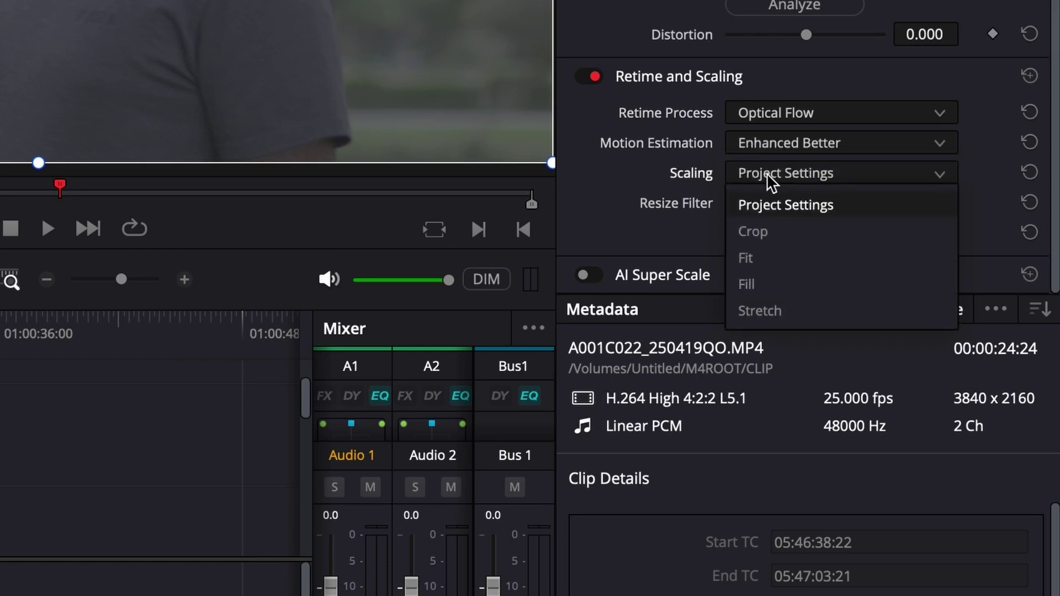
{"action": "left_click", "coordinate": [762, 286]}
{"action": "left_click", "coordinate": [773, 204]}
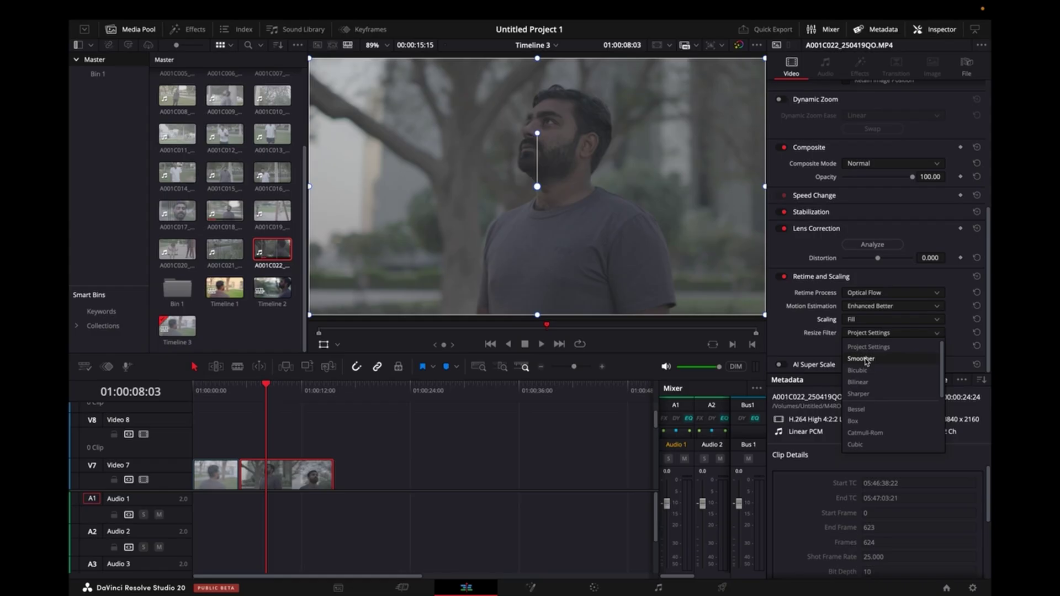
{"action": "left_click", "coordinate": [782, 266]}
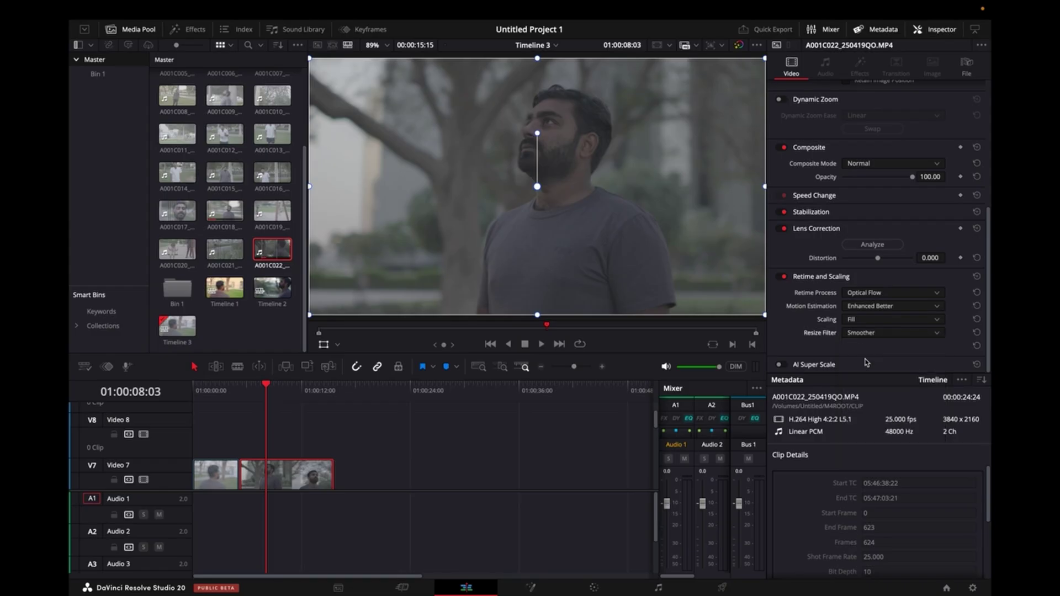
Play the slowed clip and trim its end at the playhead.
{"action": "left_click", "coordinate": [247, 391]}
{"action": "key", "text": "space"}
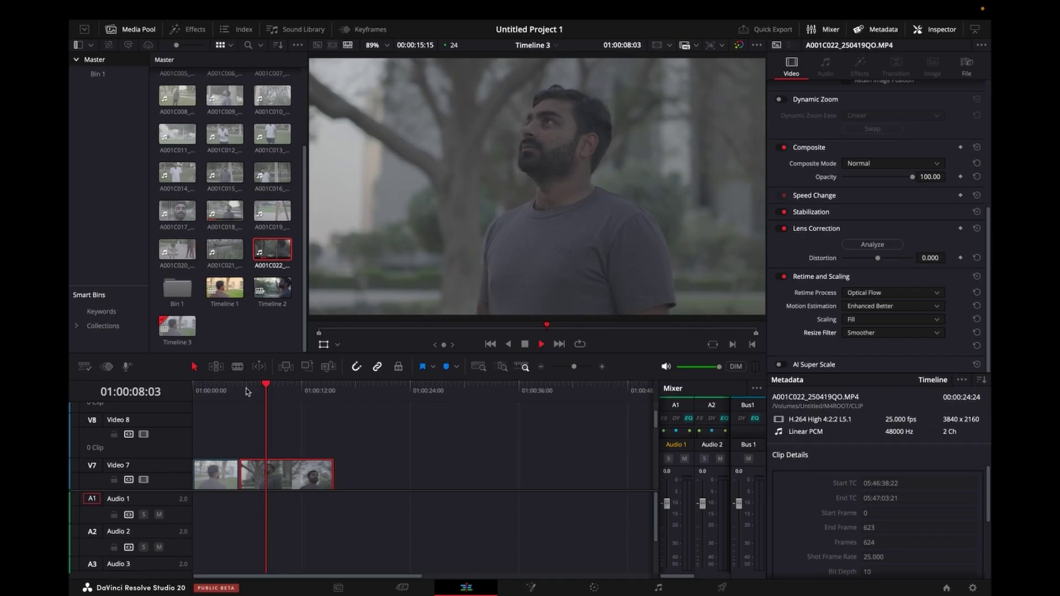
{"action": "key", "text": "ctrl+shift+]"}
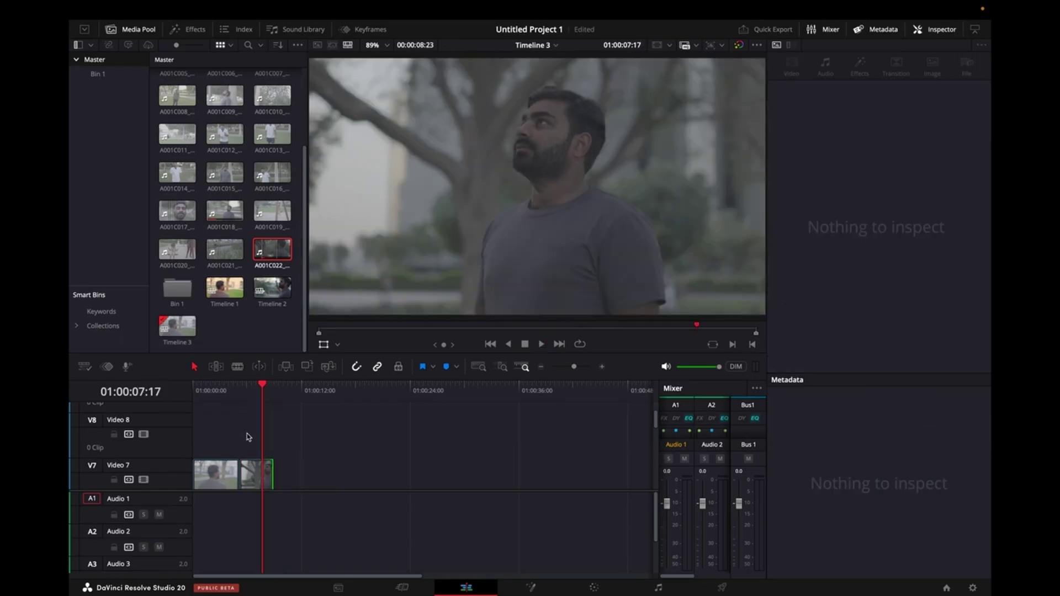
{"action": "left_click", "coordinate": [248, 391]}
Compare the clip with Retime and Scaling off and on, then save the project.
{"action": "left_click", "coordinate": [255, 473]}
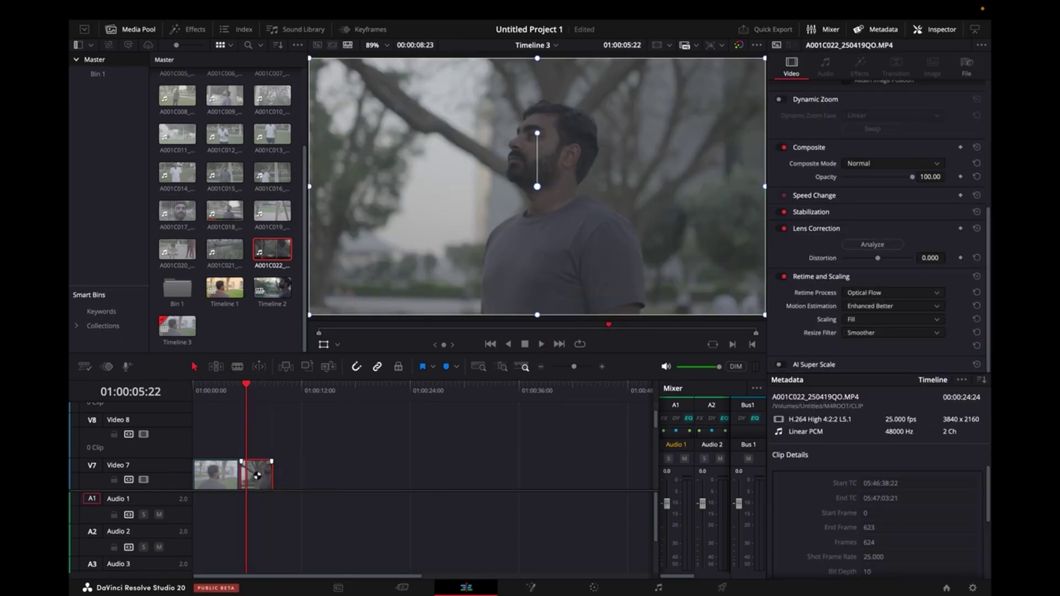
{"action": "left_click", "coordinate": [781, 276]}
{"action": "key", "text": "space"}
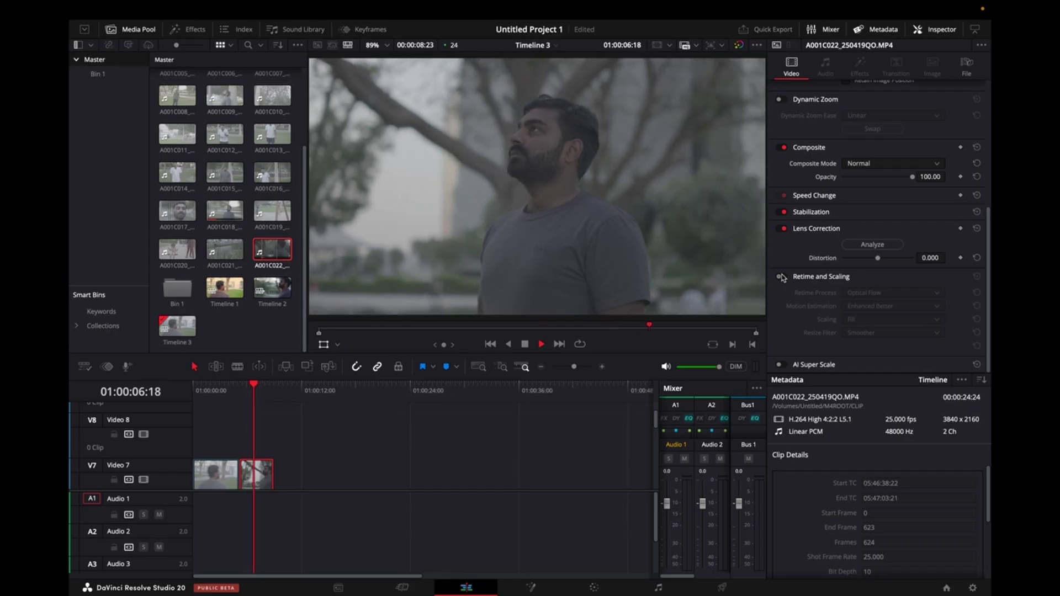
{"action": "key", "text": "space"}
{"action": "left_click", "coordinate": [782, 276]}
{"action": "key", "text": "space"}
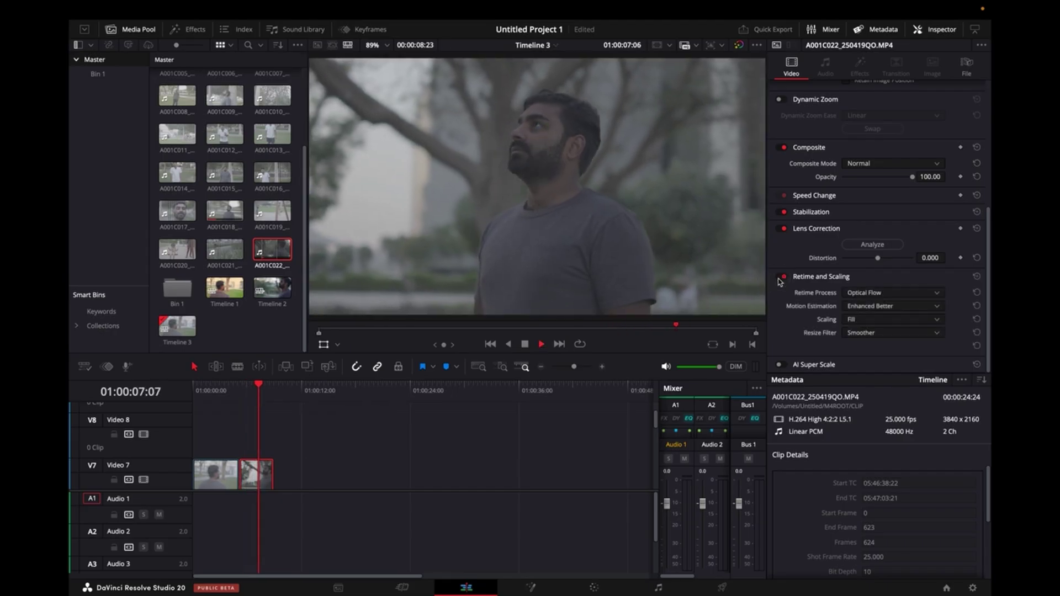
{"action": "key", "text": "space"}
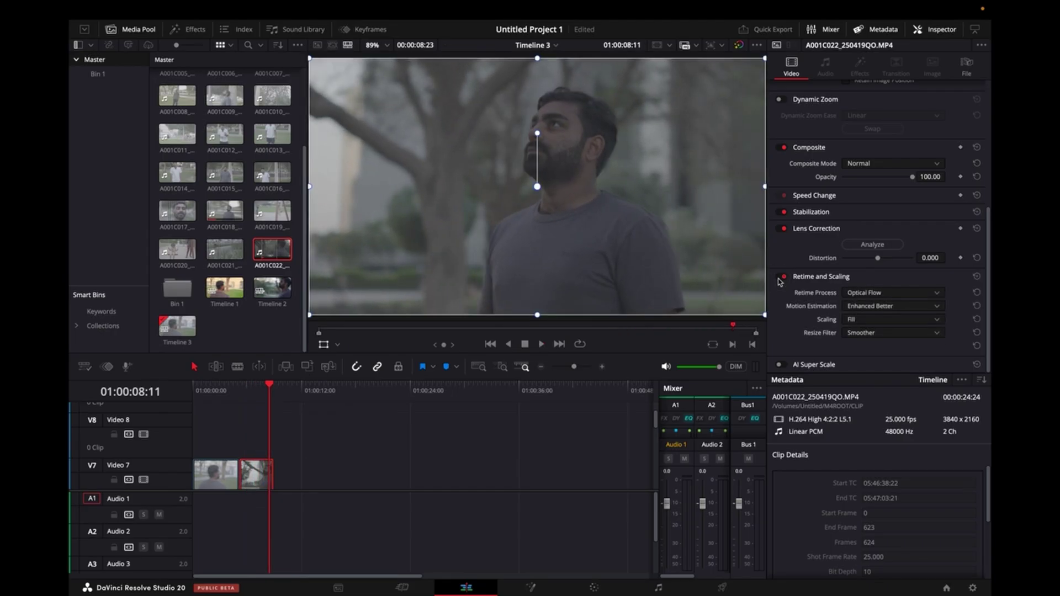
{"action": "key", "text": "ctrl+s"}
On the Color page, add serial node 02 with Better motion estimation and preview it.
{"action": "left_click", "coordinate": [593, 588]}
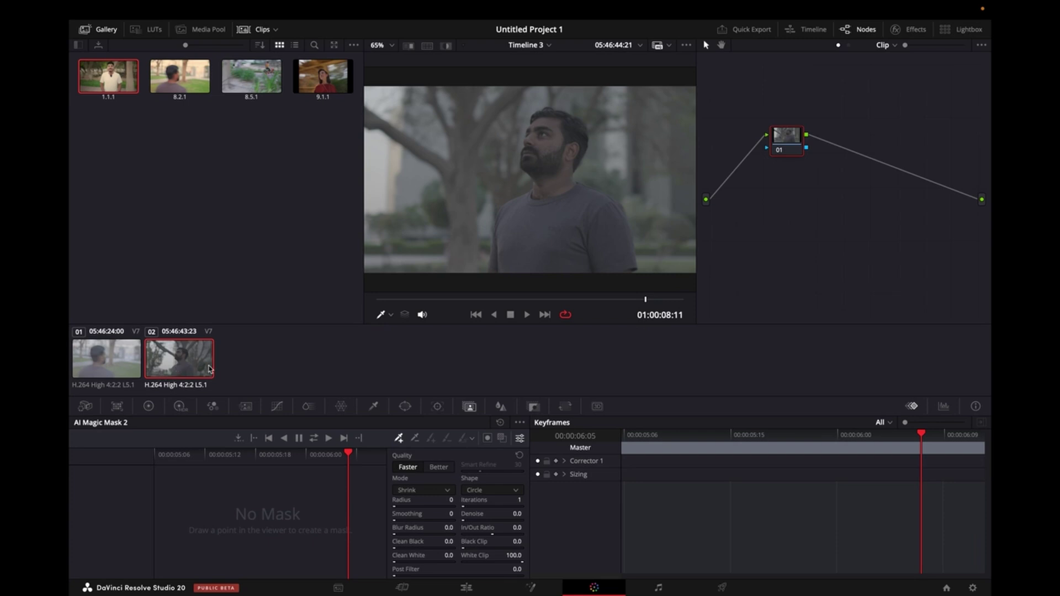
{"action": "key", "text": "alt+s"}
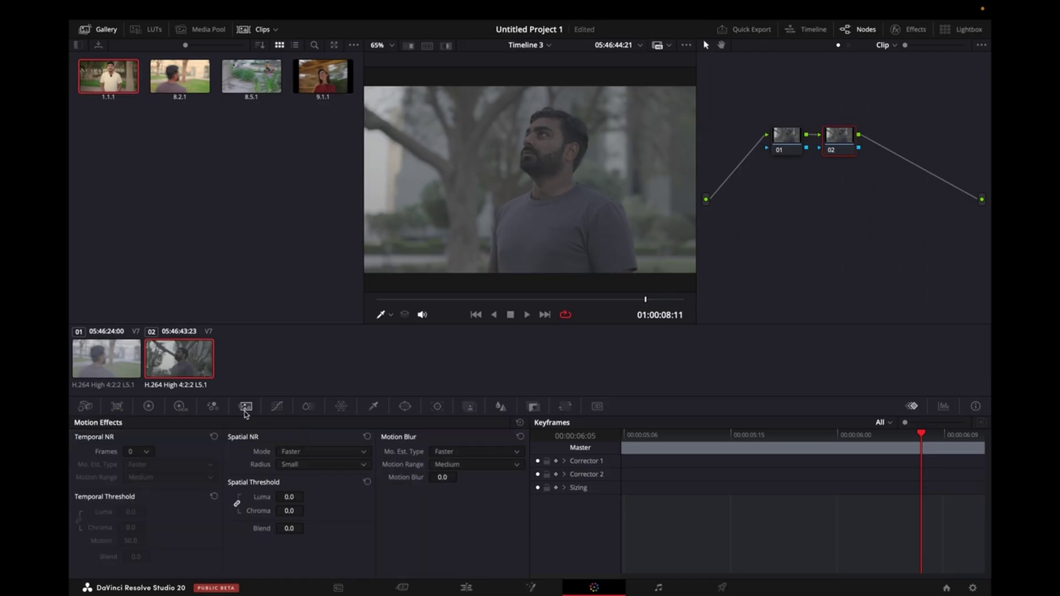
{"action": "left_click", "coordinate": [449, 454]}
{"action": "left_click", "coordinate": [445, 479]}
{"action": "key", "text": "space"}
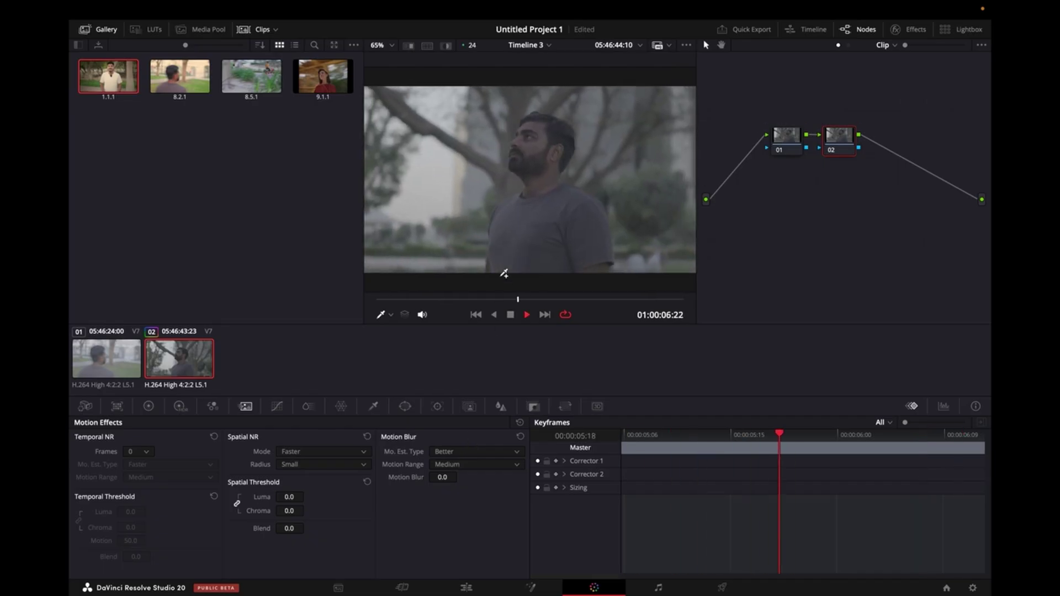
{"action": "key", "text": "space"}
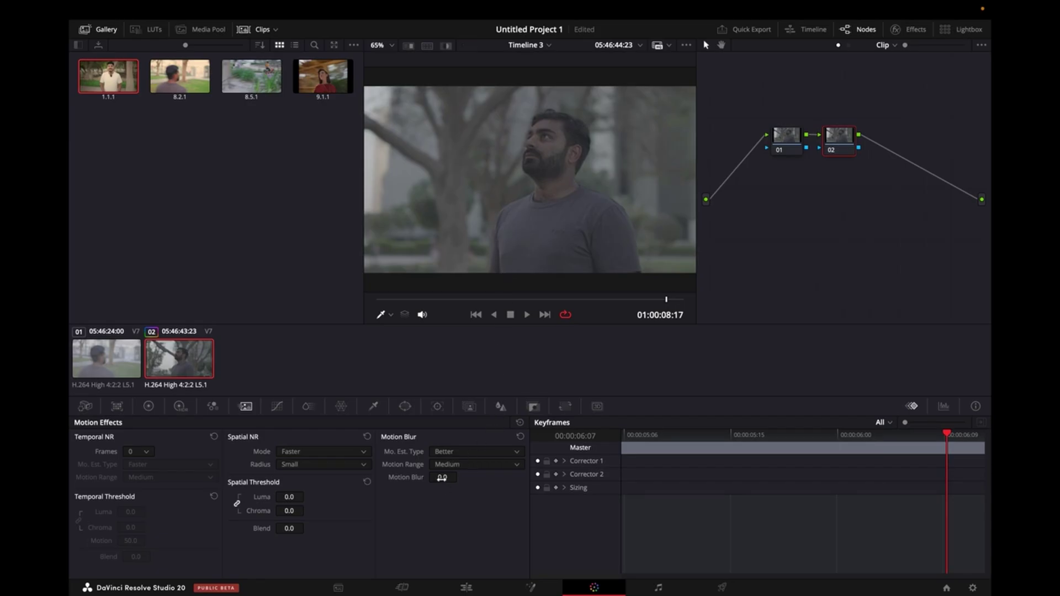
Raise node 02's motion blur to 100, preview it, and add serial node 03.
{"action": "left_click_drag", "start_coordinate": [443, 477], "coordinate": [900, 463]}
{"action": "left_click", "coordinate": [378, 300]}
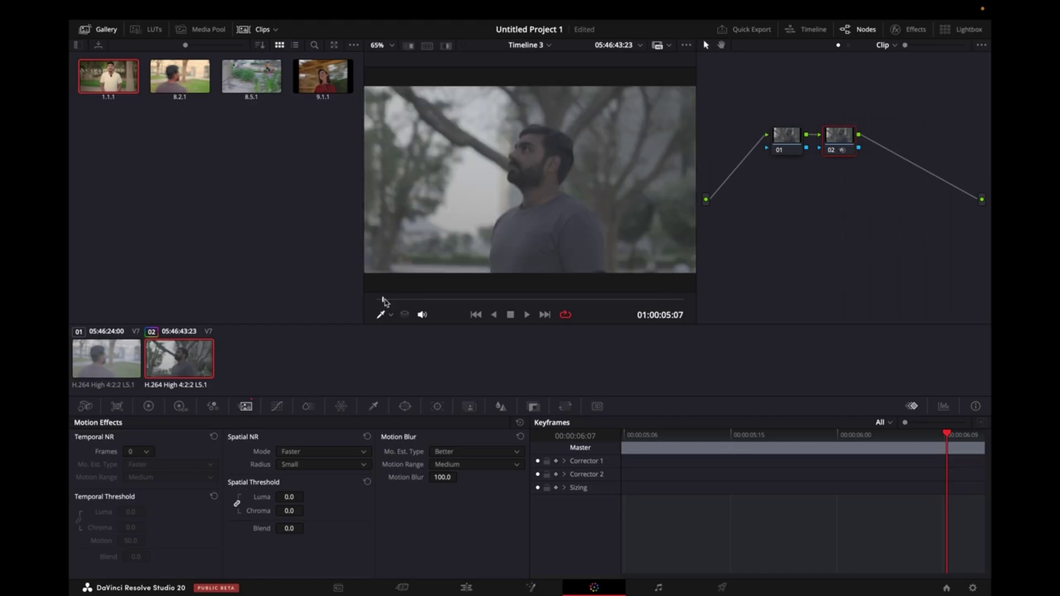
{"action": "key", "text": "space"}
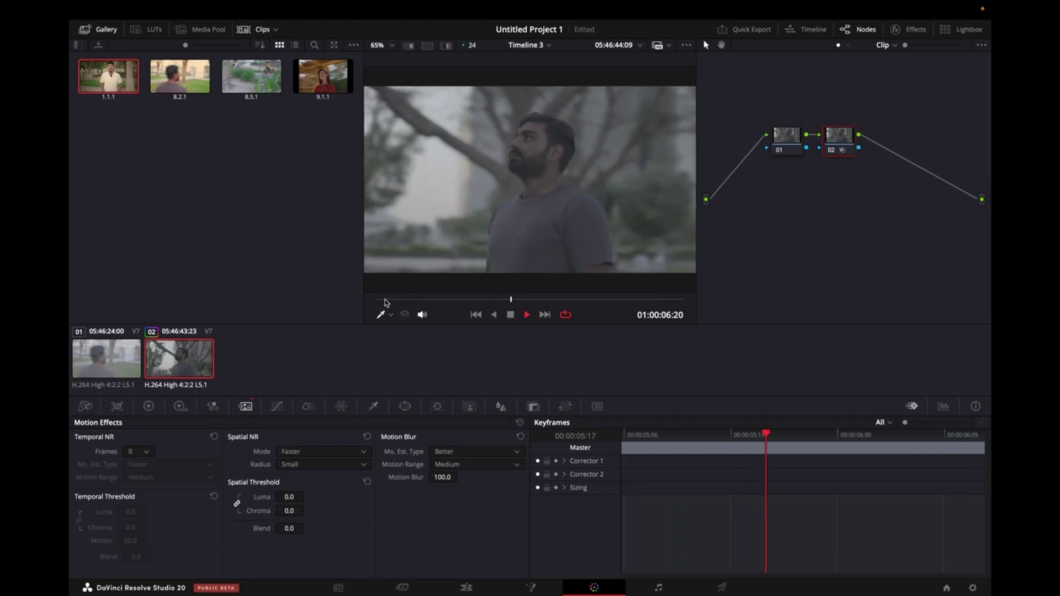
{"action": "key", "text": "space"}
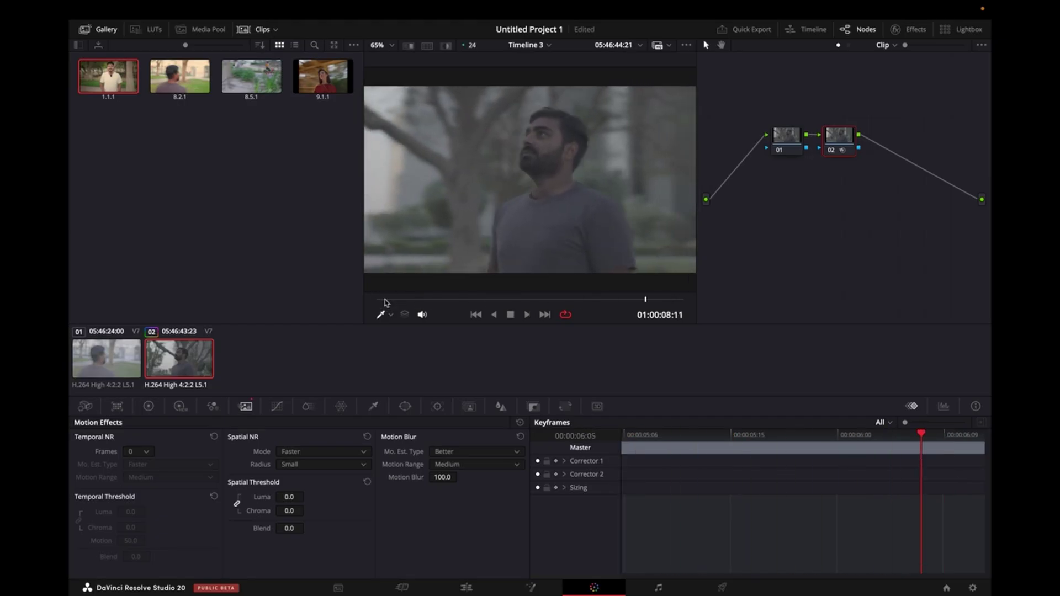
{"action": "key", "text": "alt+s"}
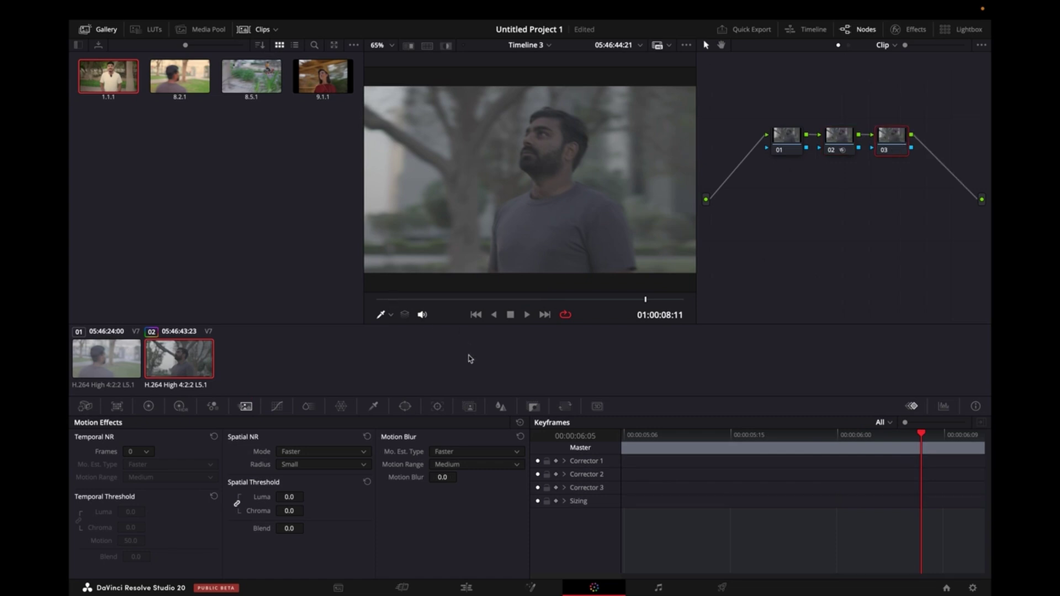
Give node 03 Better motion estimation, Medium motion range and motion blur 100.
{"action": "left_click", "coordinate": [457, 454]}
{"action": "left_click", "coordinate": [448, 478]}
{"action": "left_click", "coordinate": [452, 465]}
{"action": "left_click", "coordinate": [452, 469]}
{"action": "left_click_drag", "start_coordinate": [444, 479], "coordinate": [835, 436]}
Add node 04 with Better estimation and motion blur 100, then play the stacked blur.
{"action": "key", "text": "alt+s"}
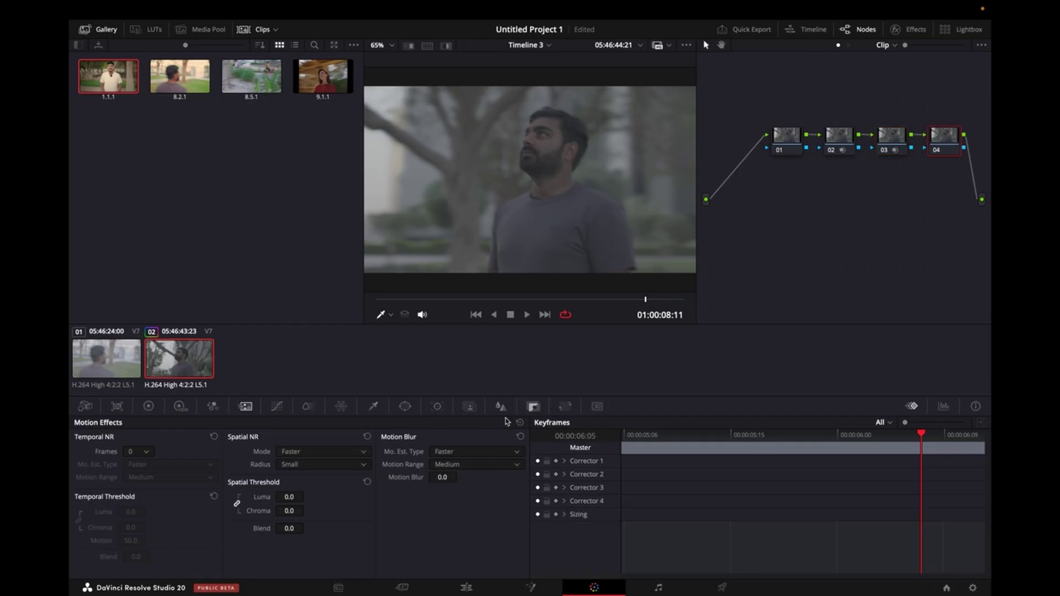
{"action": "left_click", "coordinate": [445, 452]}
{"action": "left_click", "coordinate": [444, 478]}
{"action": "left_click_drag", "start_coordinate": [443, 478], "coordinate": [955, 499]}
{"action": "left_click", "coordinate": [381, 300]}
{"action": "key", "text": "space"}
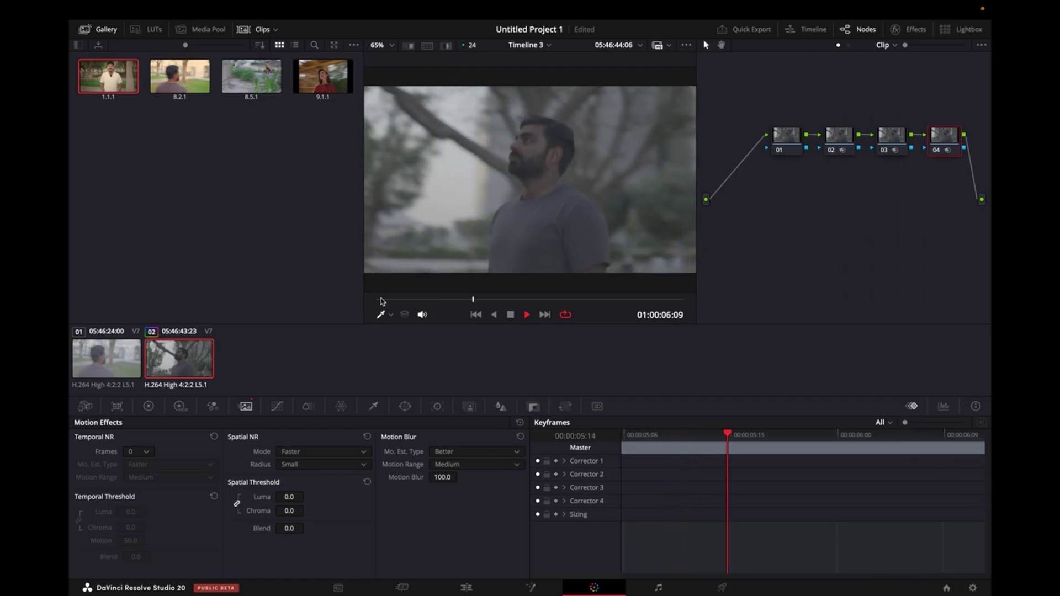
{"action": "key", "text": "space"}
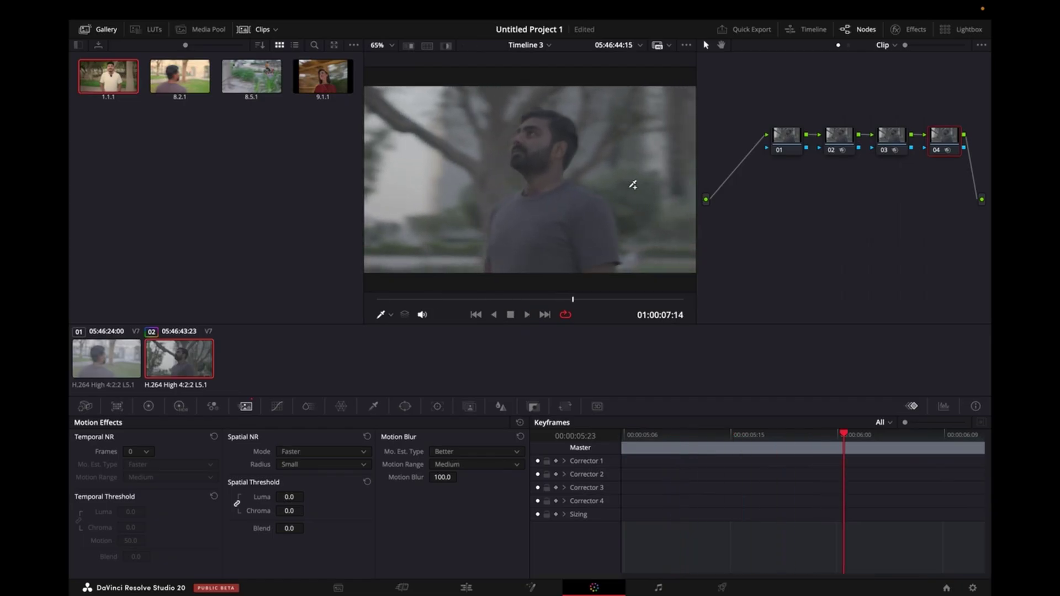
Add nodes 05 through 07, set motion blur 100, and replay to 01:00:08:11.
{"action": "key", "text": "alt+o"}
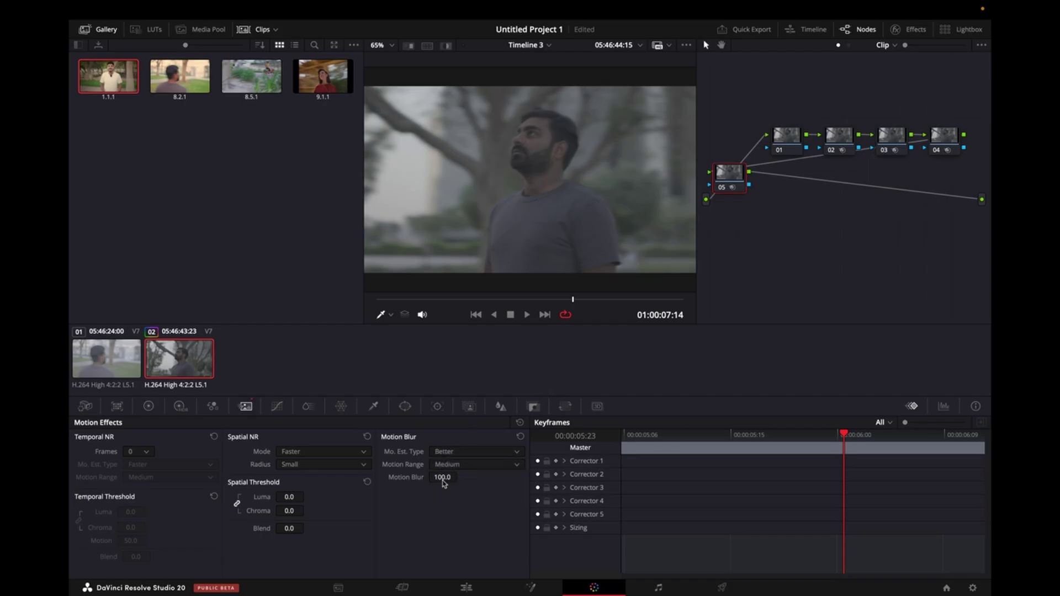
{"action": "key", "text": "alt+s"}
{"action": "key", "text": "alt+s"}
{"action": "left_click_drag", "start_coordinate": [442, 477], "coordinate": [475, 477]}
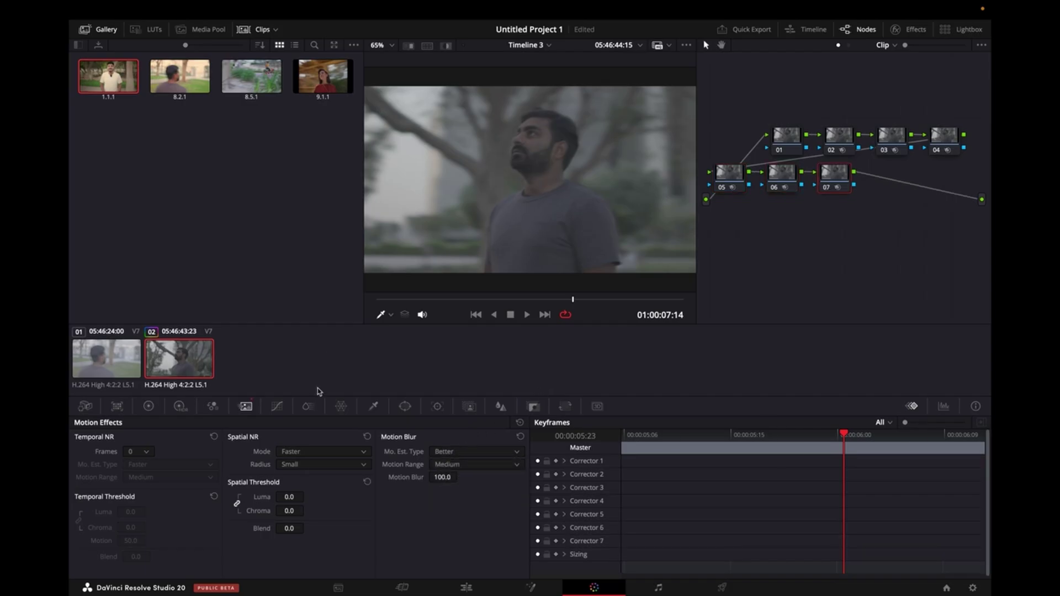
{"action": "left_click_drag", "start_coordinate": [387, 300], "coordinate": [275, 296]}
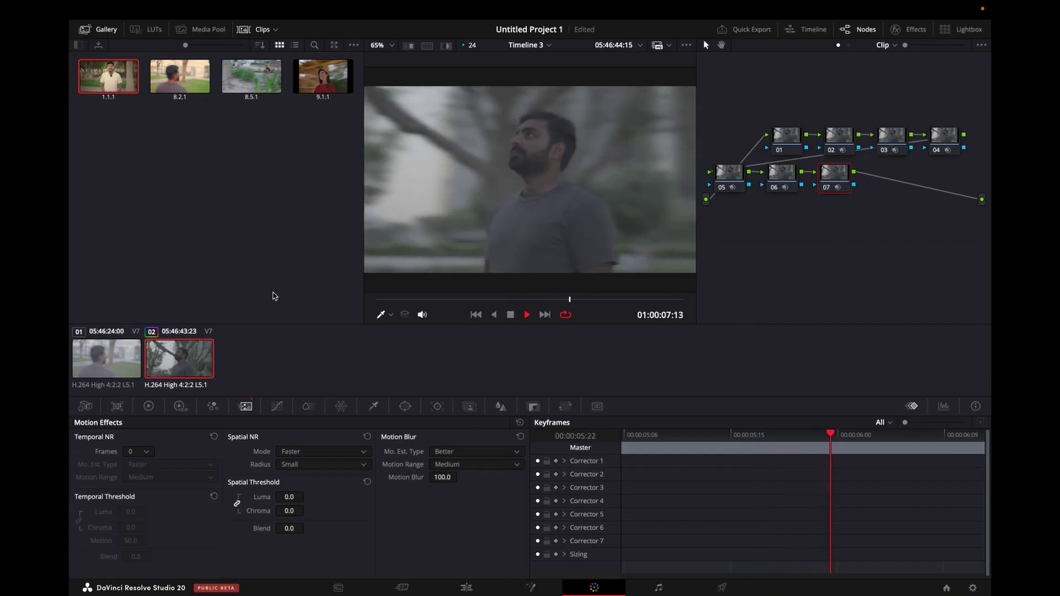
{"action": "key", "text": "space"}
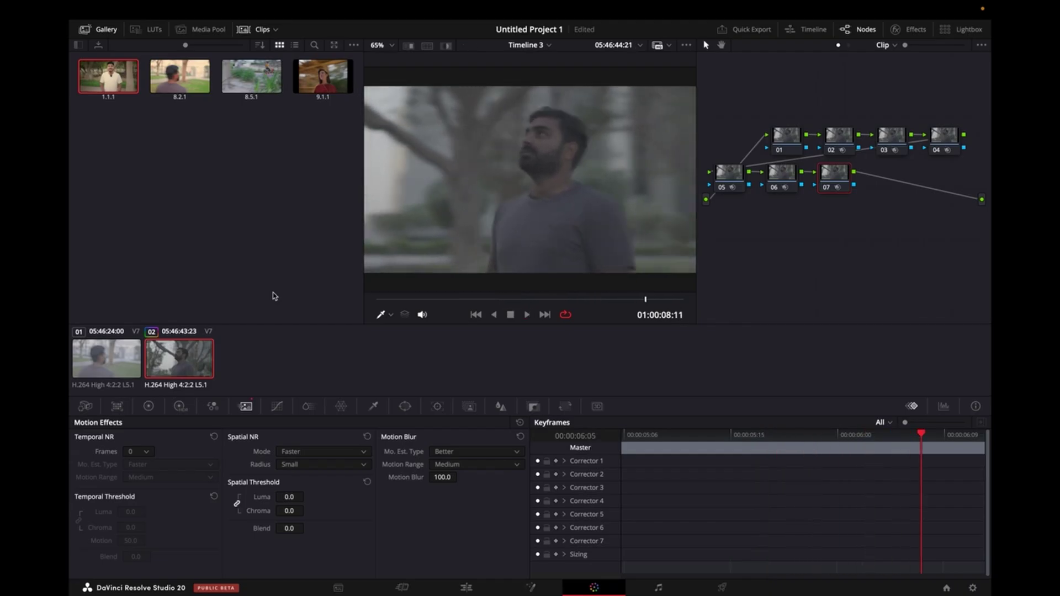